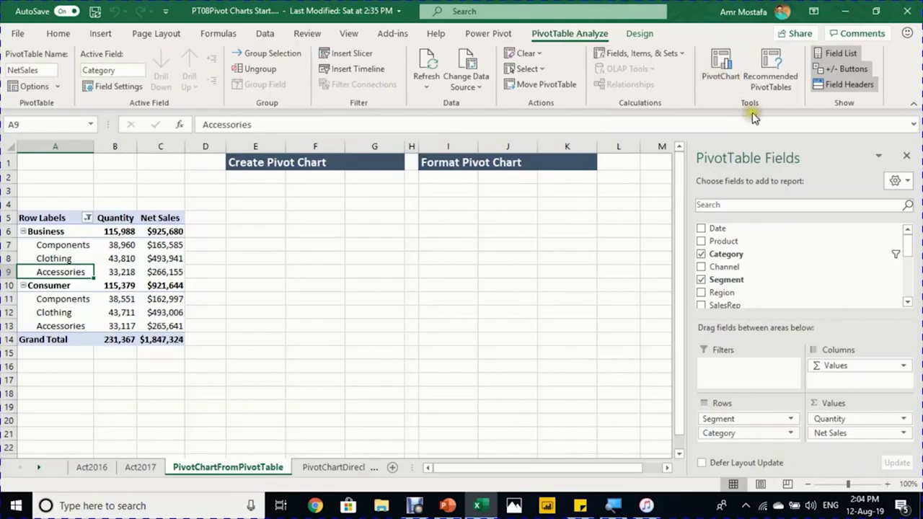
- Insert a Clustered Column PivotChart based on the NetSales pivot table
{"action": "left_click", "coordinate": [716, 66]}
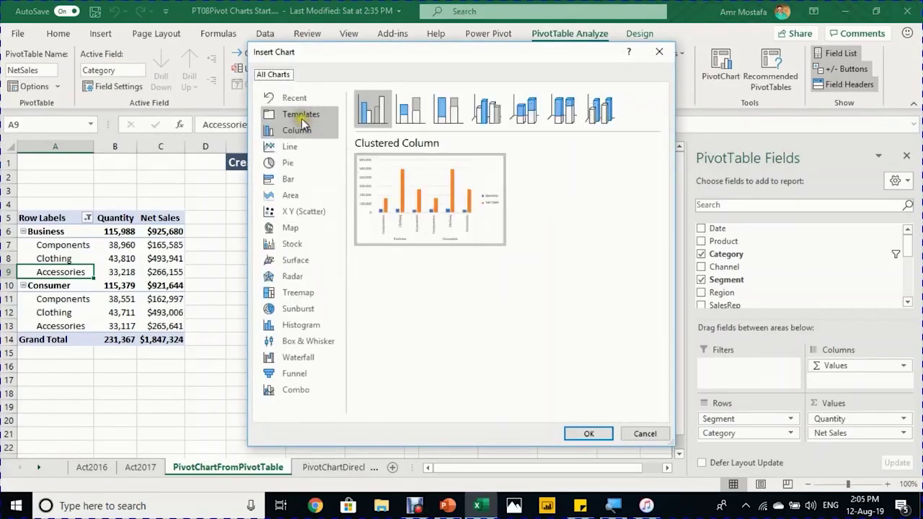
{"action": "mouse_move", "coordinate": [456, 217]}
{"action": "left_click", "coordinate": [589, 434]}
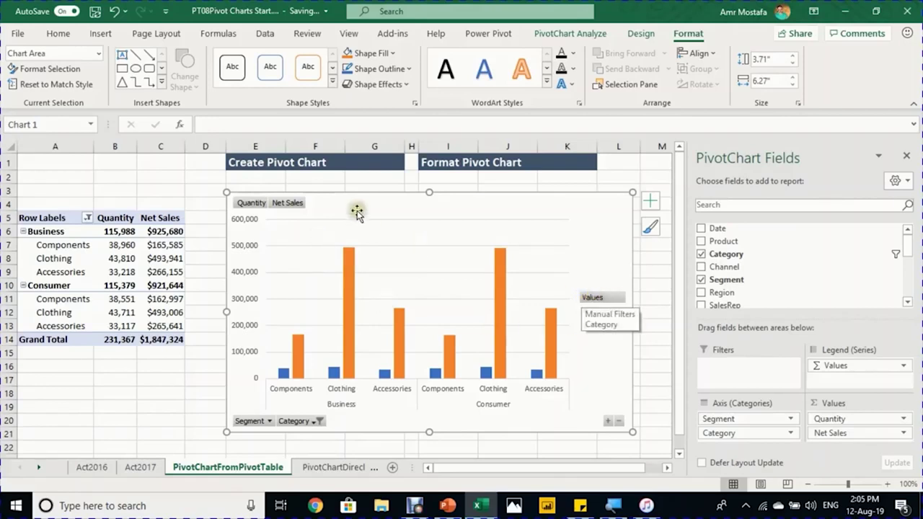
{"action": "left_click", "coordinate": [247, 204]}
{"action": "left_click", "coordinate": [287, 203]}
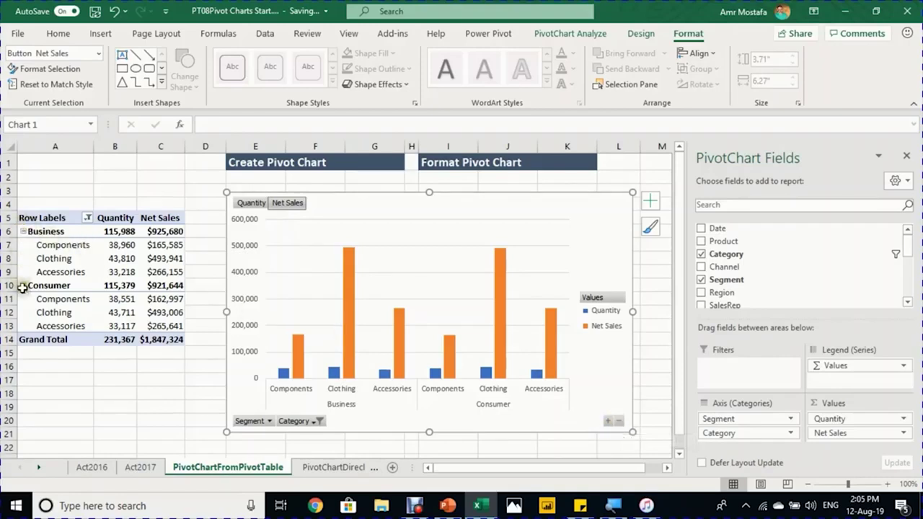
- Collapse the Business group in the pivot table, and collapse and re-expand the entire field from the chart
{"action": "left_click", "coordinate": [23, 235]}
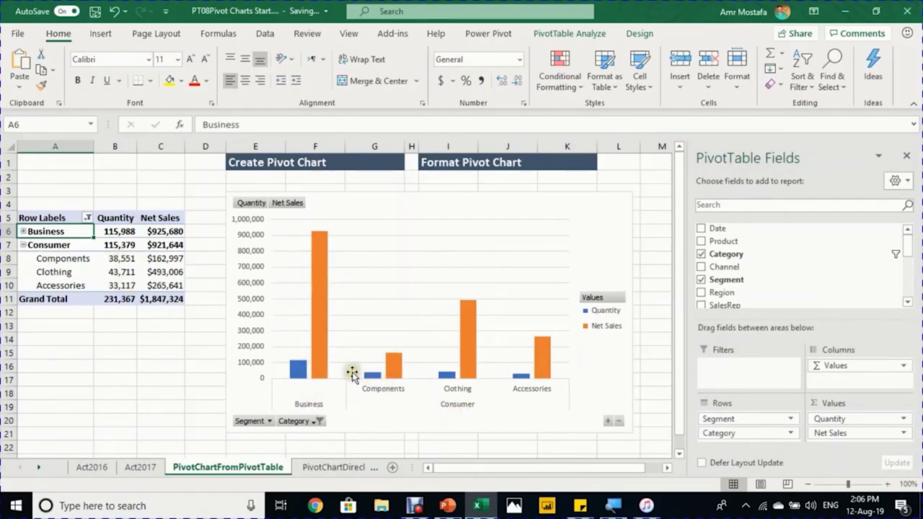
{"action": "left_click", "coordinate": [617, 423]}
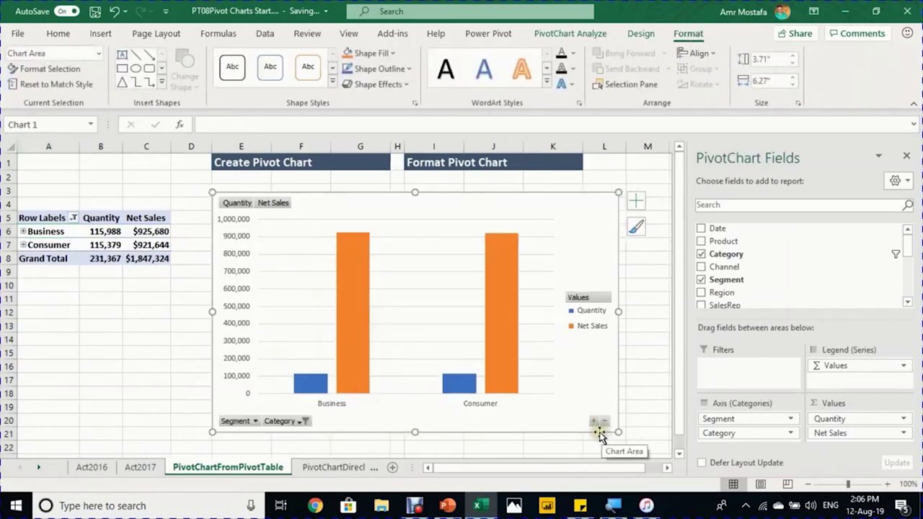
{"action": "left_click", "coordinate": [595, 422]}
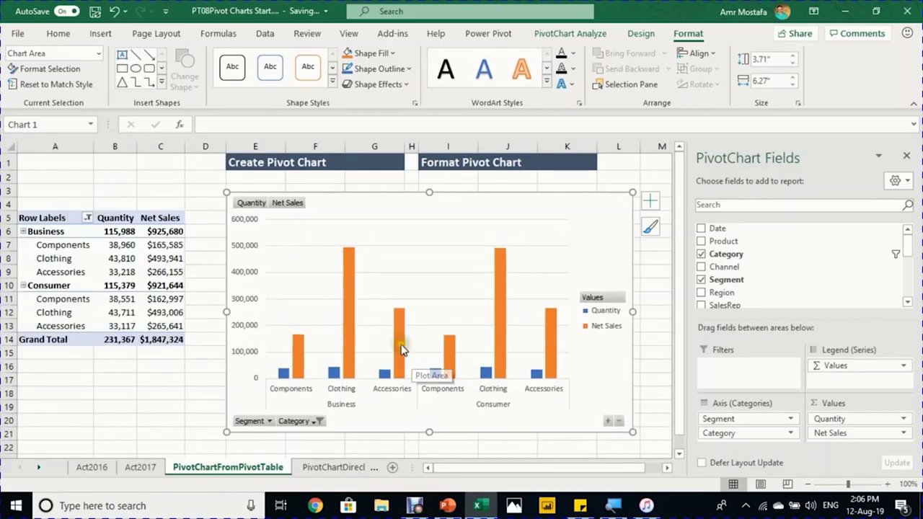
- Filter the pivot chart's Segment field to include only Business
{"action": "left_click", "coordinate": [266, 421]}
{"action": "left_click", "coordinate": [126, 279]}
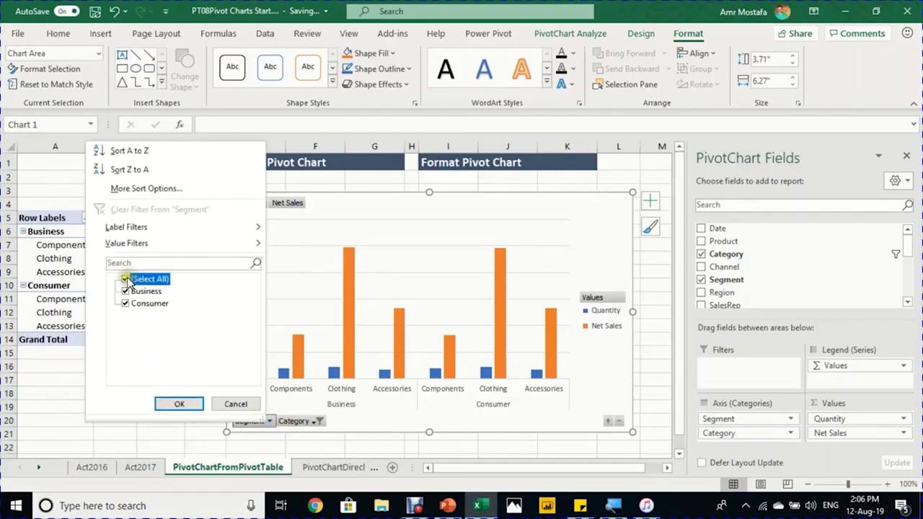
{"action": "left_click", "coordinate": [126, 291]}
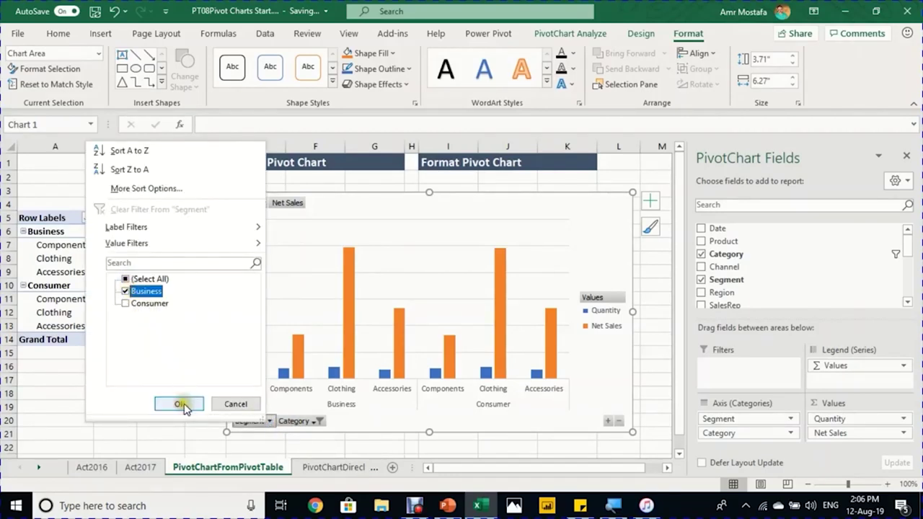
{"action": "left_click", "coordinate": [179, 404]}
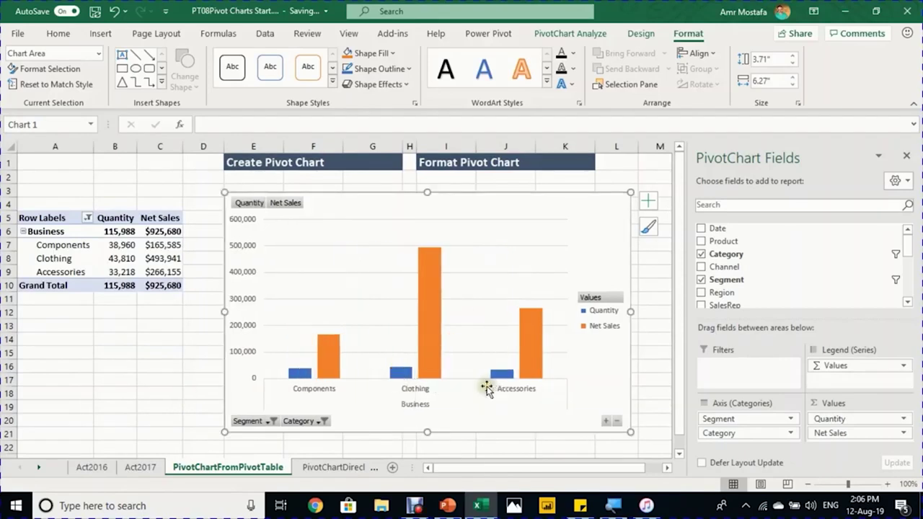
- Include Bikes in the pivot chart's Category filter
{"action": "left_click", "coordinate": [324, 422]}
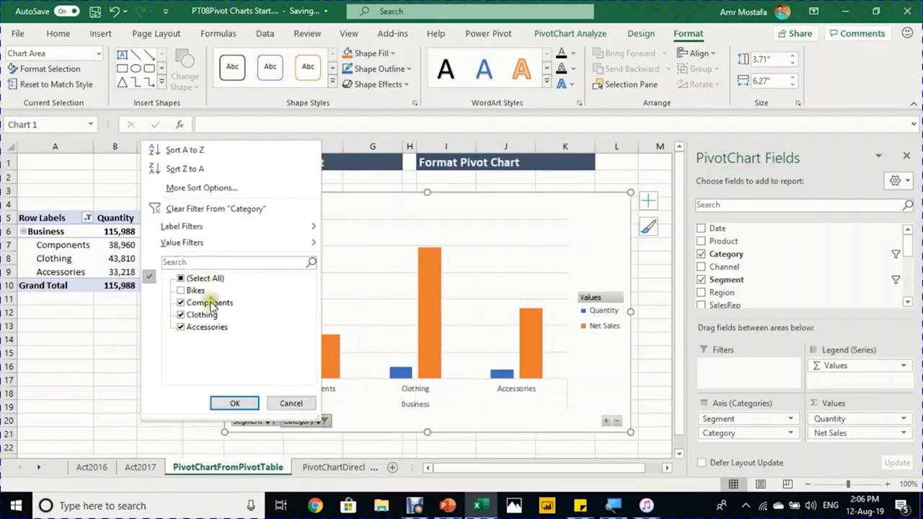
{"action": "left_click", "coordinate": [191, 290]}
{"action": "left_click", "coordinate": [235, 403]}
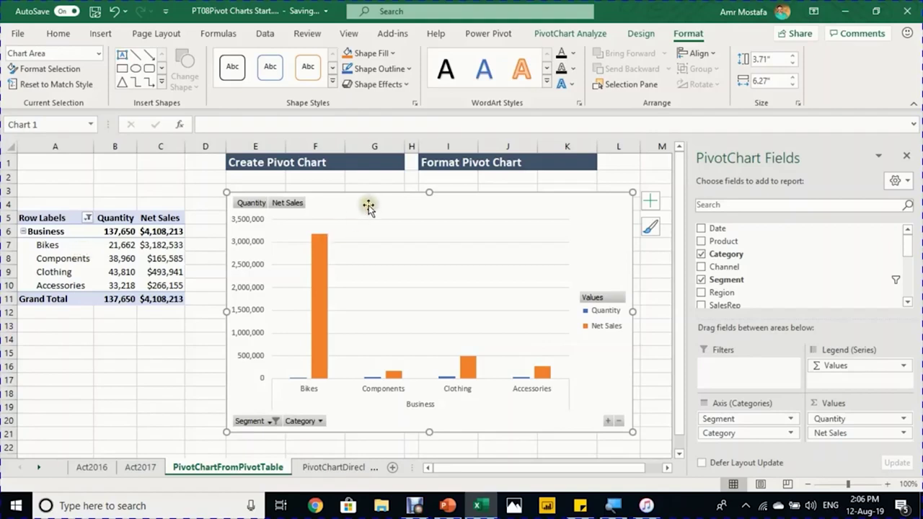
- Hide all field buttons on the pivot chart
{"action": "left_click", "coordinate": [555, 37]}
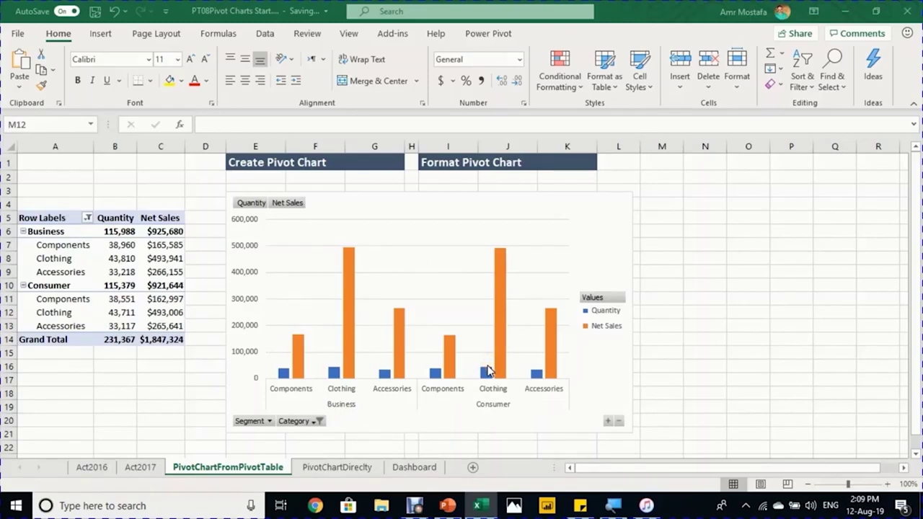
{"action": "left_click", "coordinate": [363, 195]}
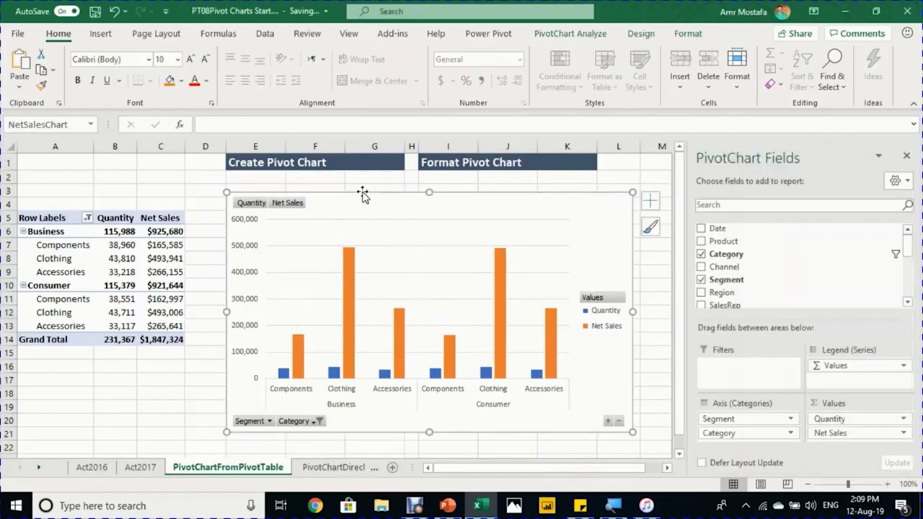
{"action": "left_click", "coordinate": [590, 34]}
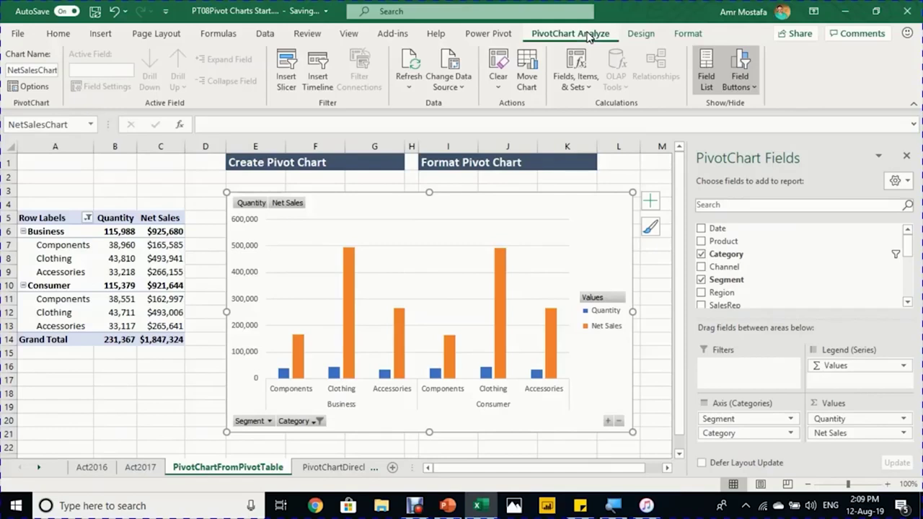
{"action": "left_click", "coordinate": [750, 88]}
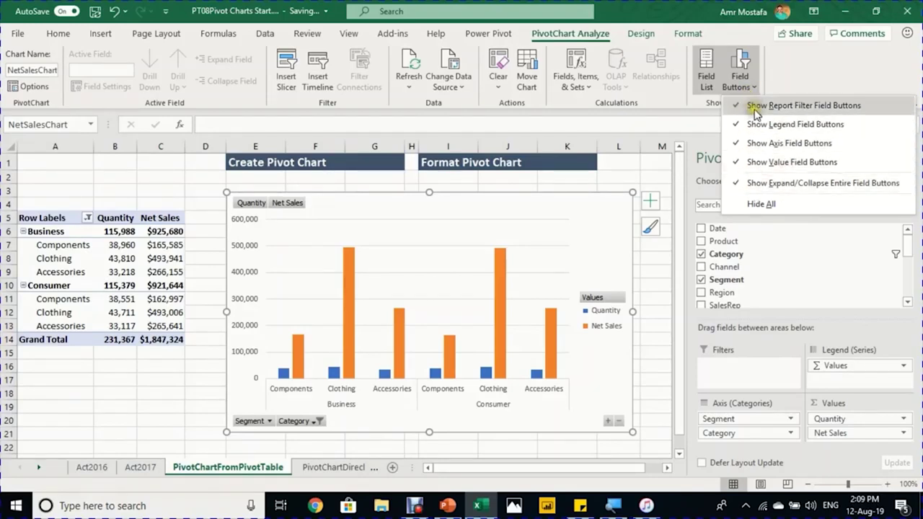
{"action": "left_click", "coordinate": [759, 205]}
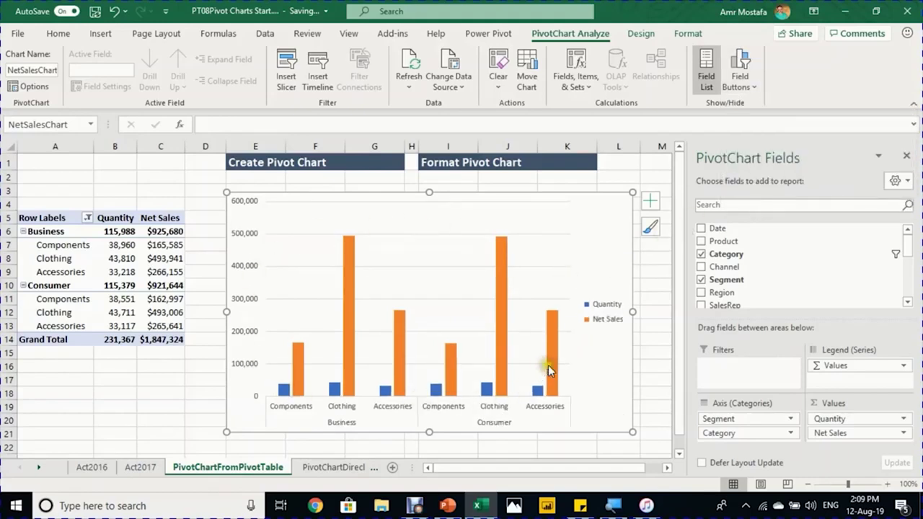
- Open the formatting options of the chart's vertical value axis and close the PivotChart field list
{"action": "left_click", "coordinate": [247, 234]}
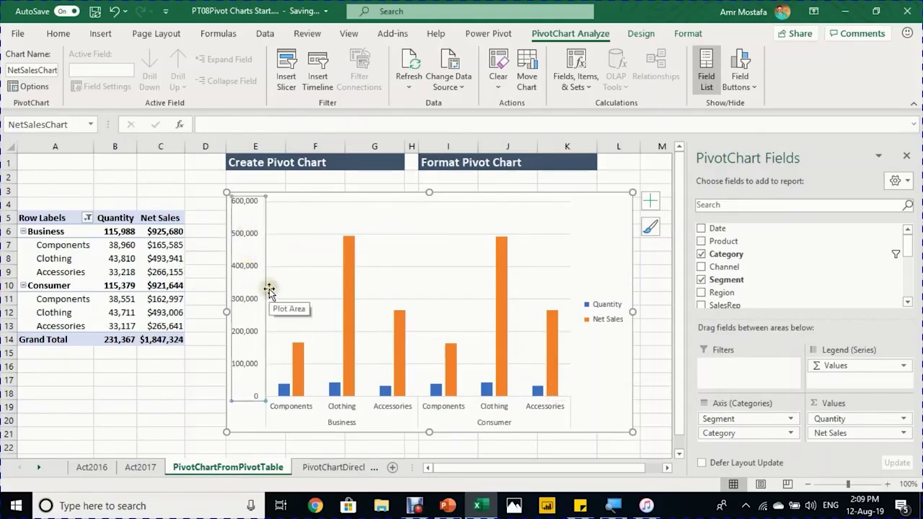
{"action": "key", "text": "Escape"}
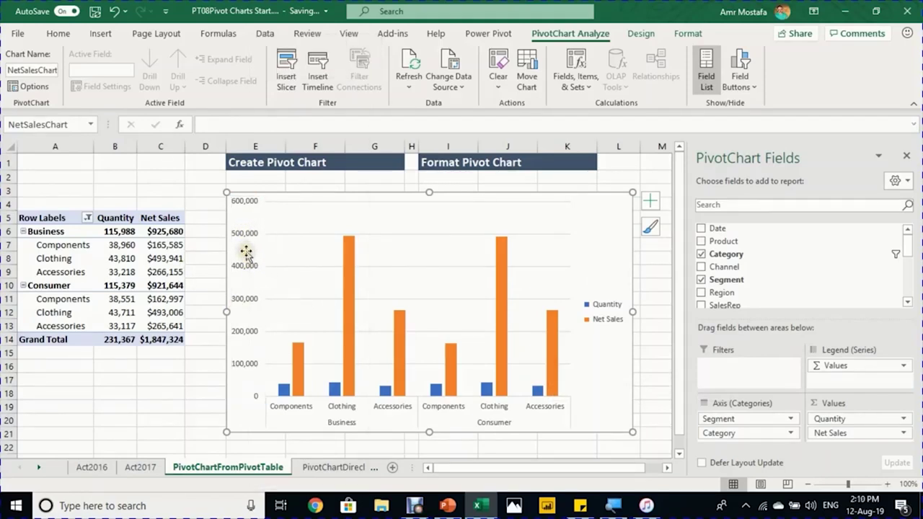
{"action": "left_click", "coordinate": [245, 244]}
{"action": "right_click", "coordinate": [245, 244]}
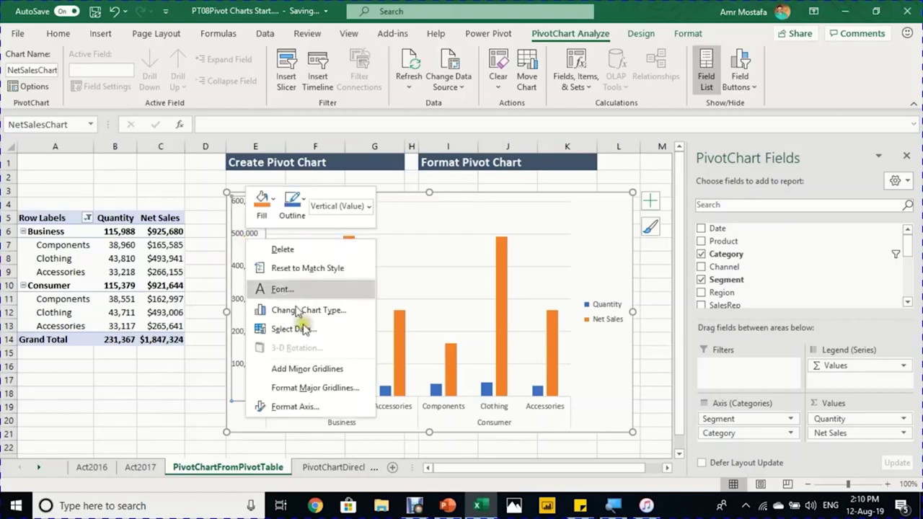
{"action": "left_click", "coordinate": [317, 406]}
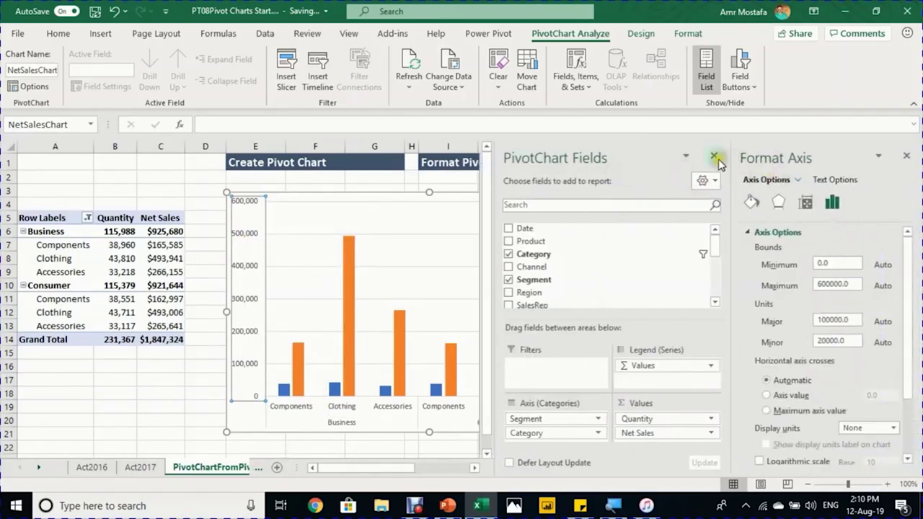
{"action": "left_click", "coordinate": [715, 158]}
- Set the label position of the vertical axis to None
{"action": "scroll", "coordinate": [858, 363], "scroll_direction": "down", "scroll_amount": 1}
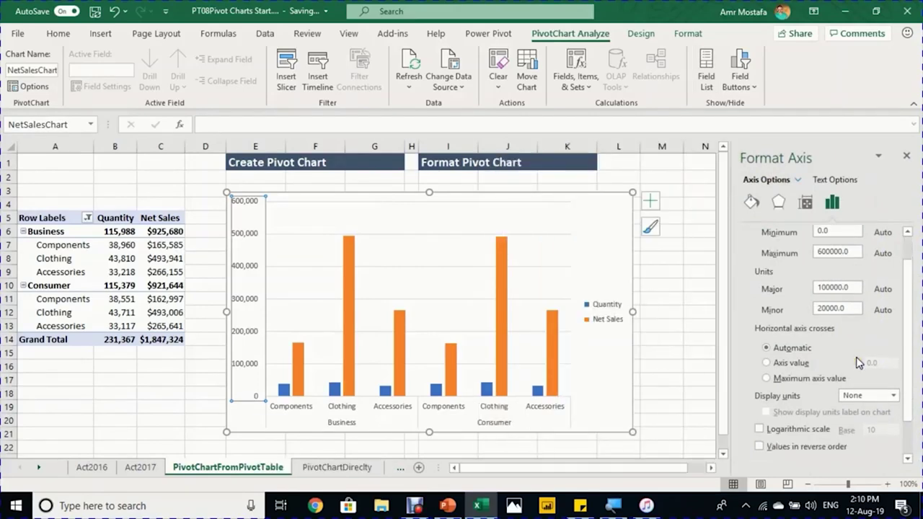
{"action": "scroll", "coordinate": [859, 363], "scroll_direction": "up", "scroll_amount": 1}
{"action": "left_click", "coordinate": [751, 234]}
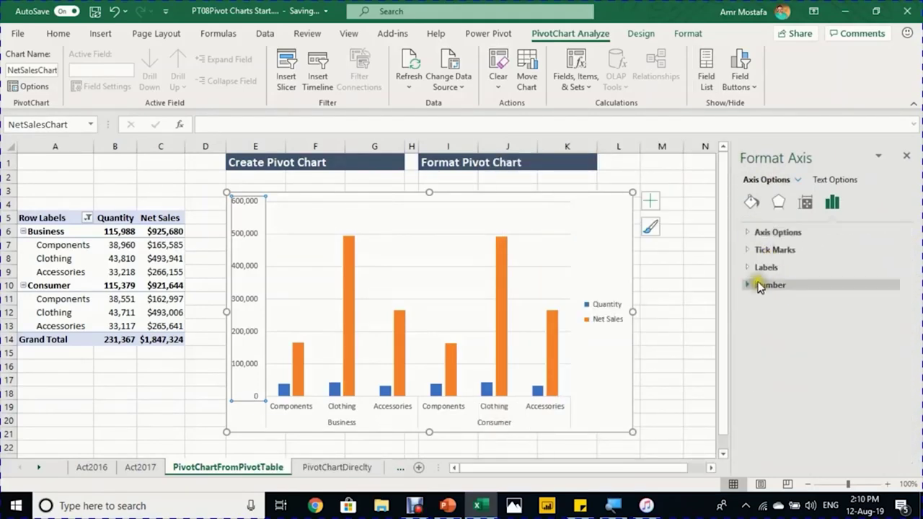
{"action": "left_click", "coordinate": [751, 269]}
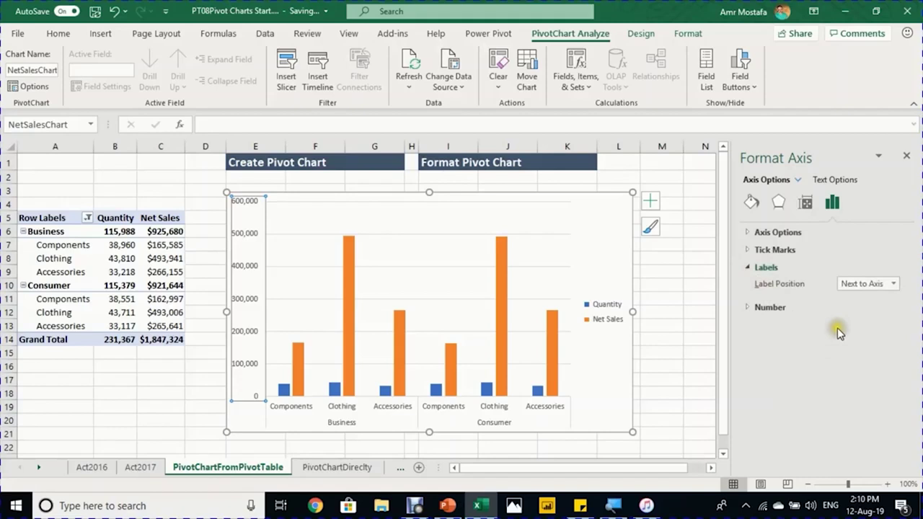
{"action": "left_click", "coordinate": [859, 285]}
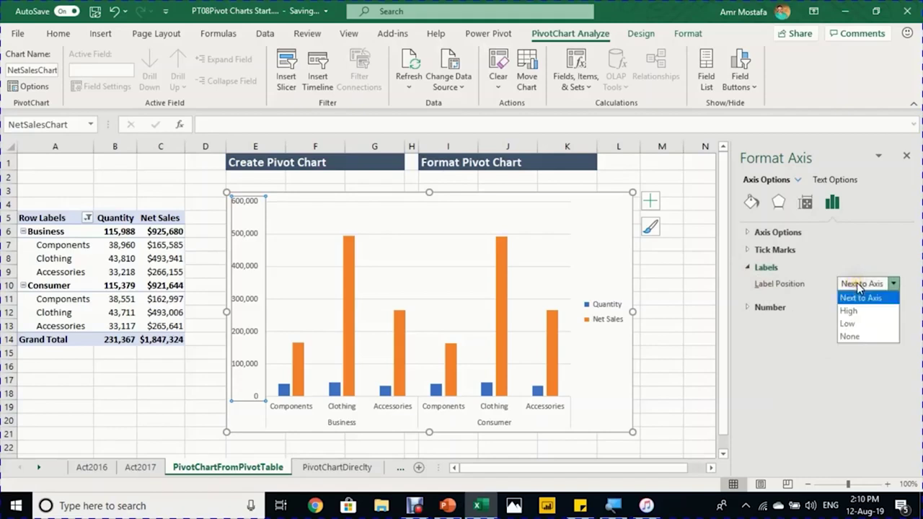
{"action": "left_click", "coordinate": [862, 336]}
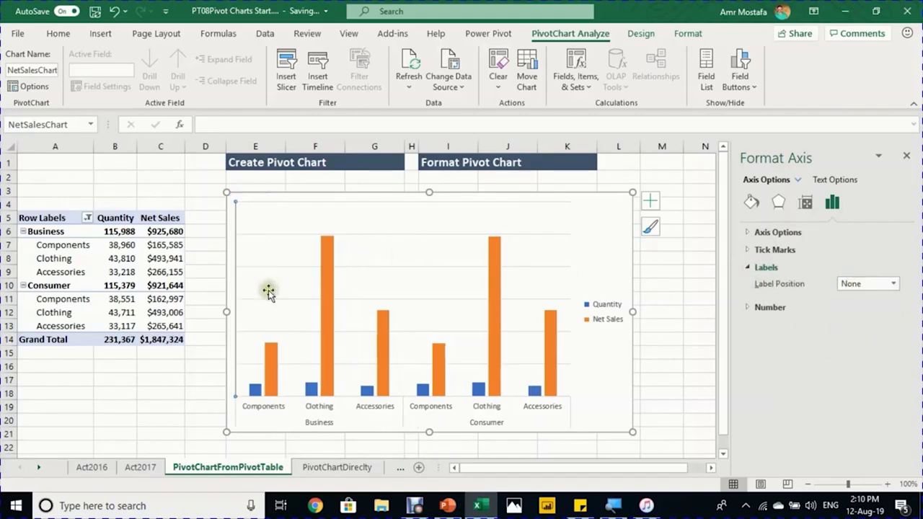
- Place the chart legend at the top and delete the major gridlines
{"action": "left_click", "coordinate": [660, 318]}
{"action": "left_click", "coordinate": [604, 320]}
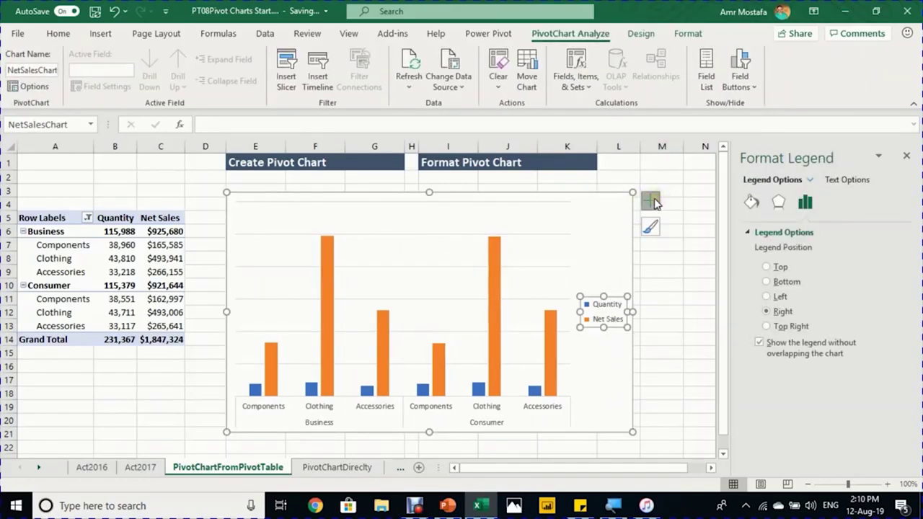
{"action": "left_click", "coordinate": [652, 202]}
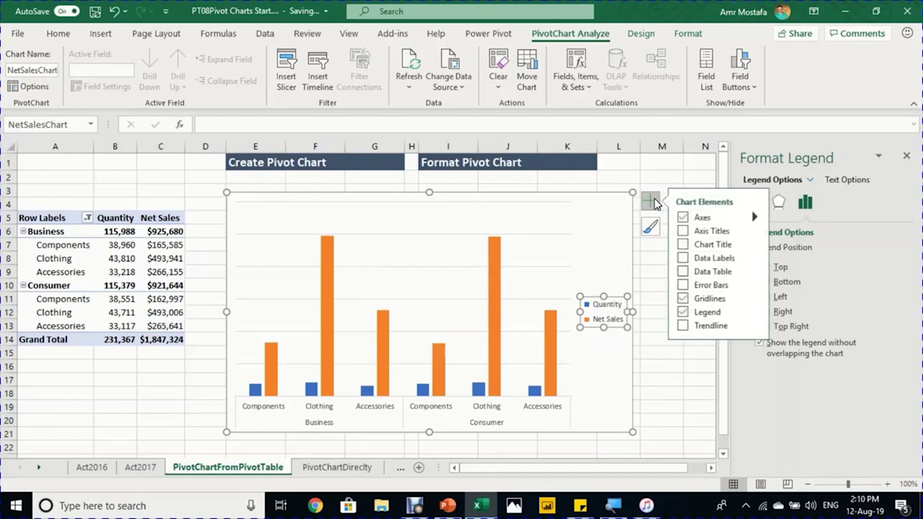
{"action": "left_click", "coordinate": [754, 314]}
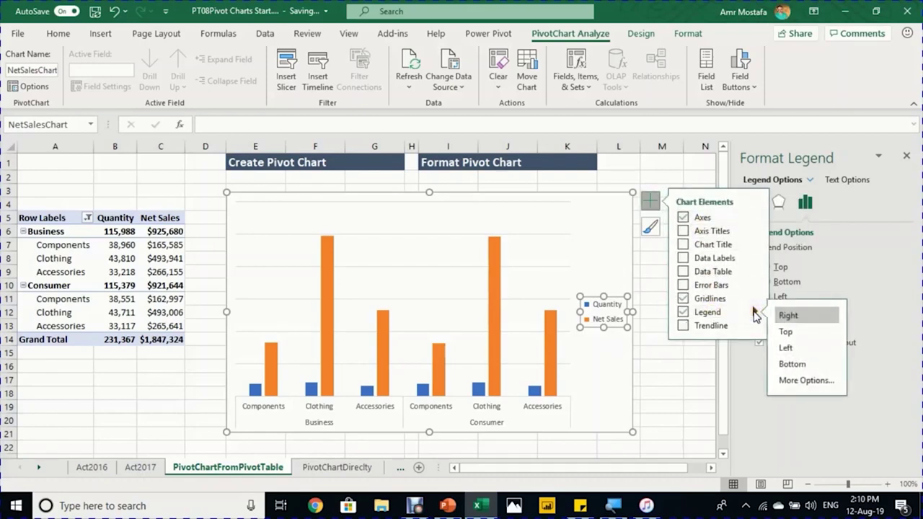
{"action": "left_click", "coordinate": [786, 333]}
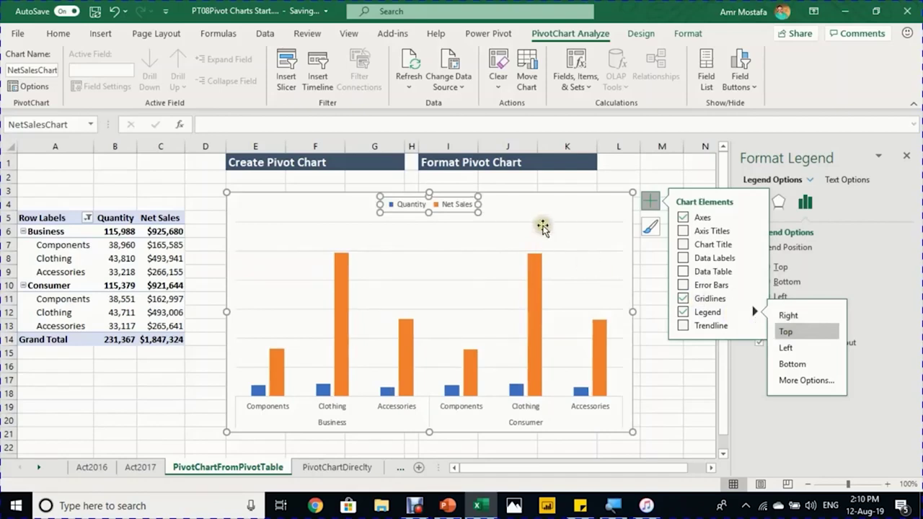
{"action": "left_click", "coordinate": [552, 251]}
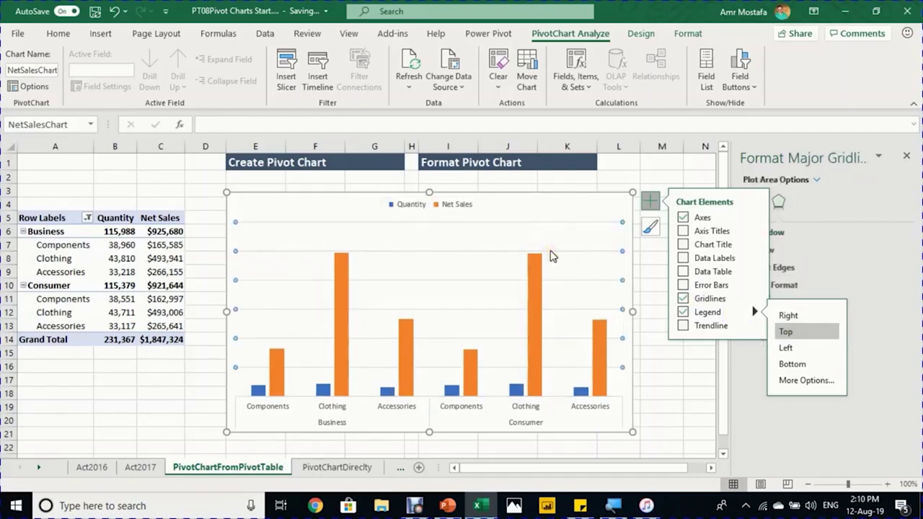
{"action": "key", "text": "Delete"}
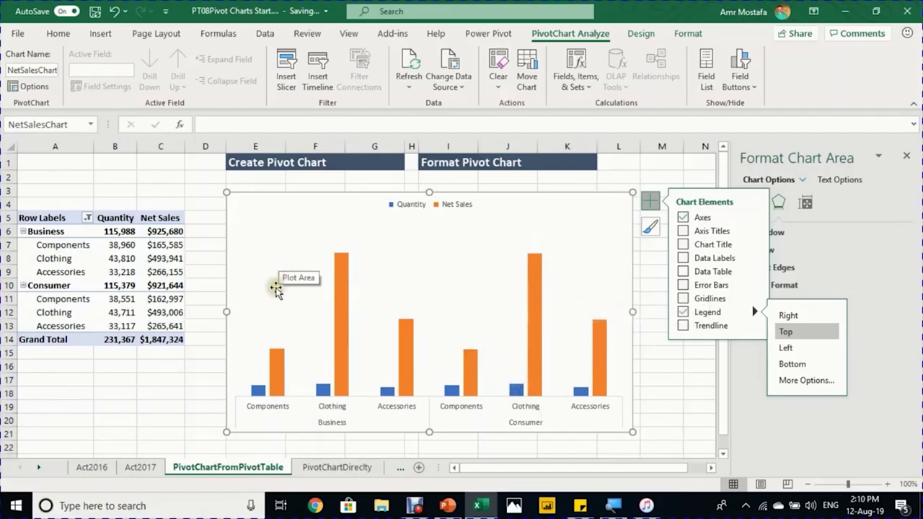
- Add data labels to the Net Sales series of the chart
{"action": "left_click", "coordinate": [535, 300]}
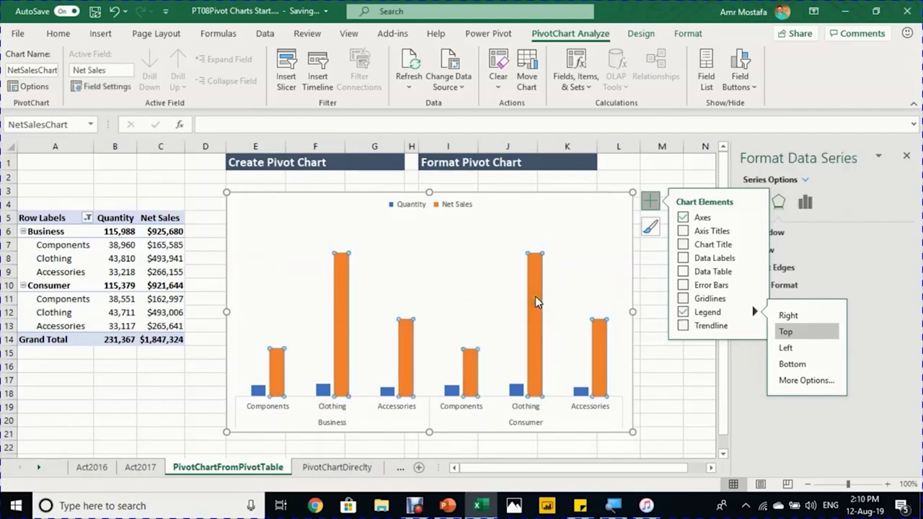
{"action": "right_click", "coordinate": [536, 300]}
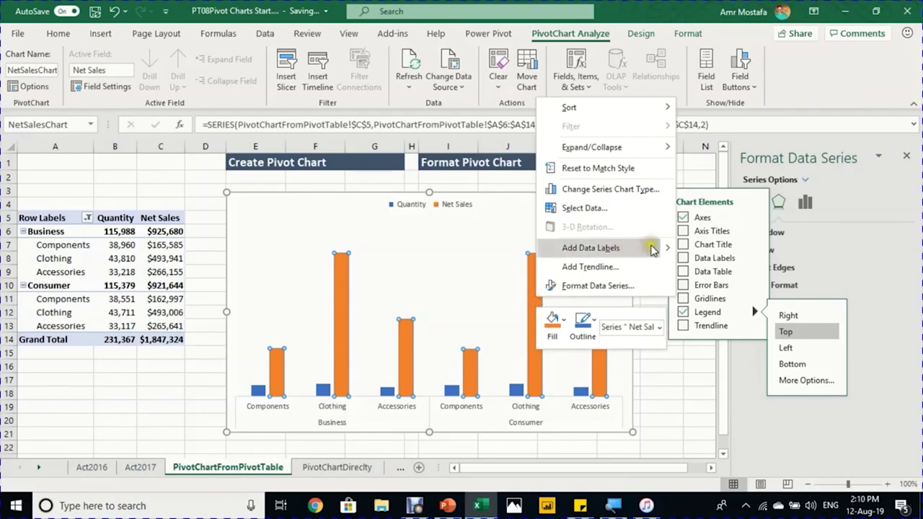
{"action": "left_click", "coordinate": [542, 286]}
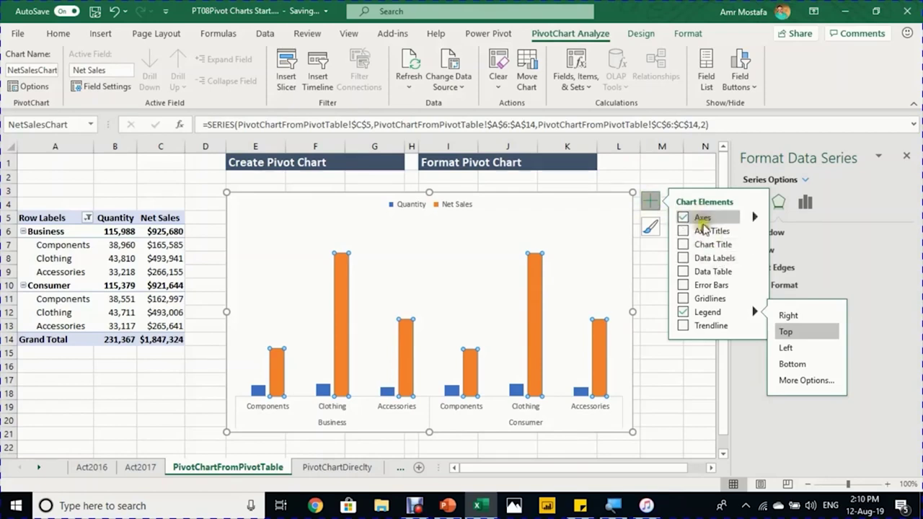
{"action": "left_click", "coordinate": [684, 259]}
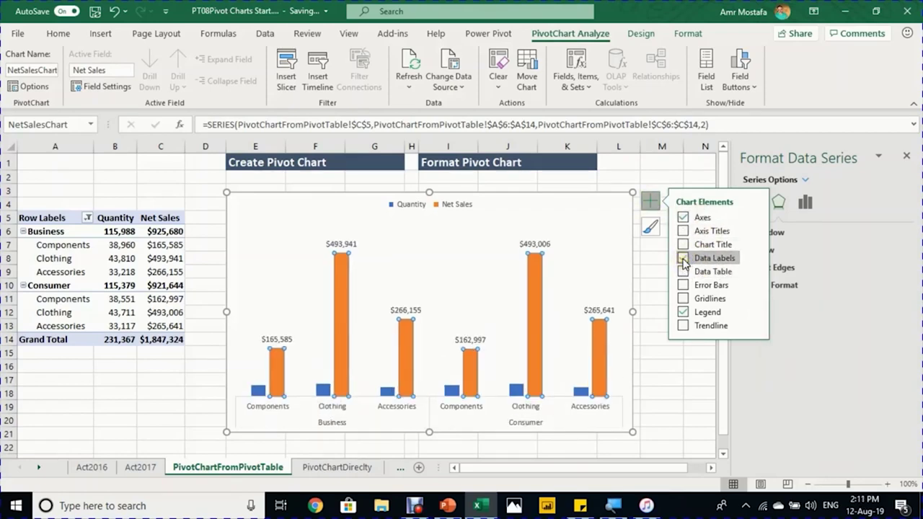
- Bold the Net Sales data labels and add bold data labels to the Quantity series
{"action": "left_click", "coordinate": [545, 244]}
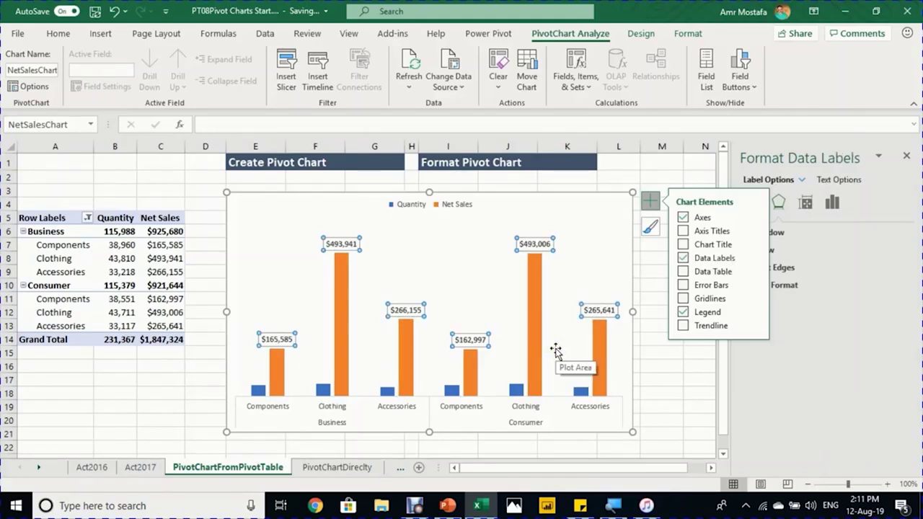
{"action": "left_click", "coordinate": [581, 396]}
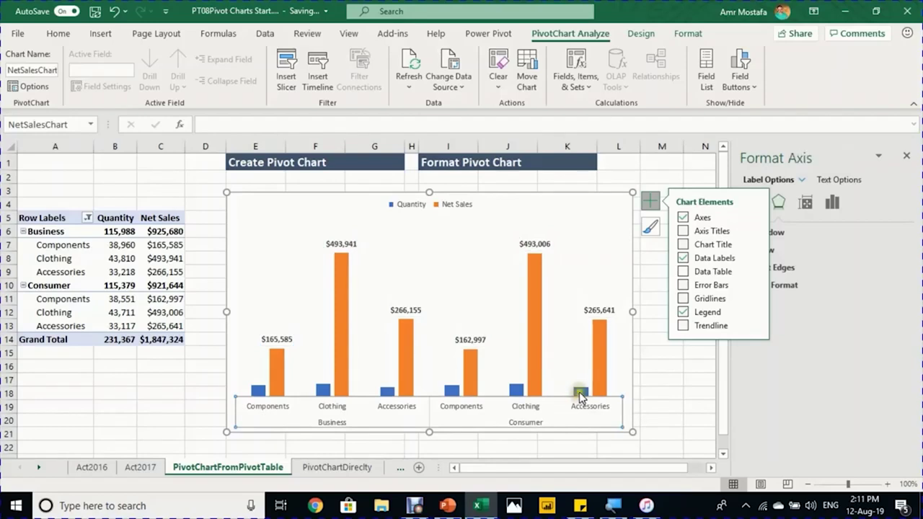
{"action": "left_click", "coordinate": [581, 393]}
- Fill the Net Sales columns with a solid light blue from the recent colors
{"action": "left_click", "coordinate": [537, 321]}
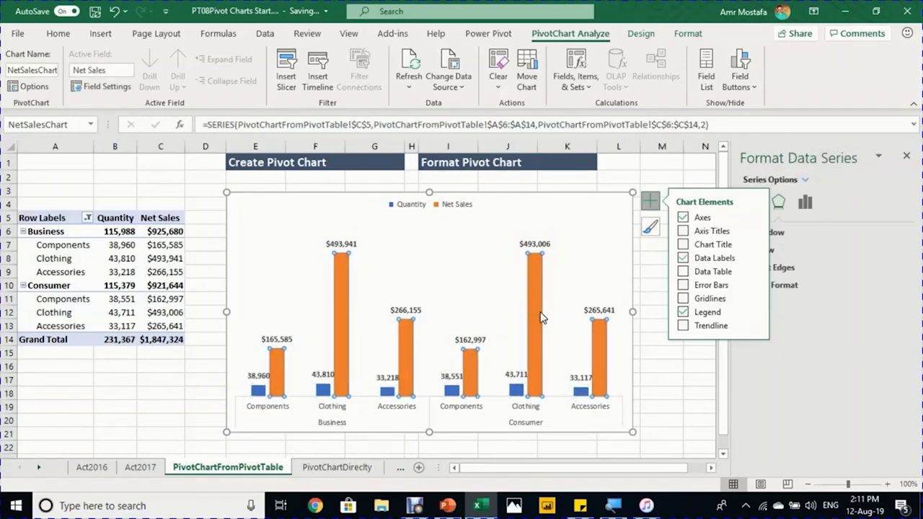
{"action": "left_click", "coordinate": [752, 202]}
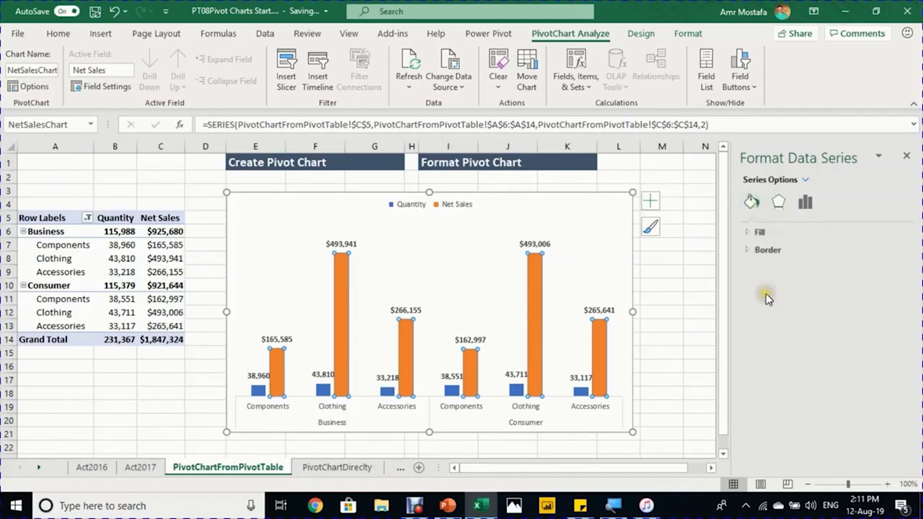
{"action": "left_click", "coordinate": [759, 232]}
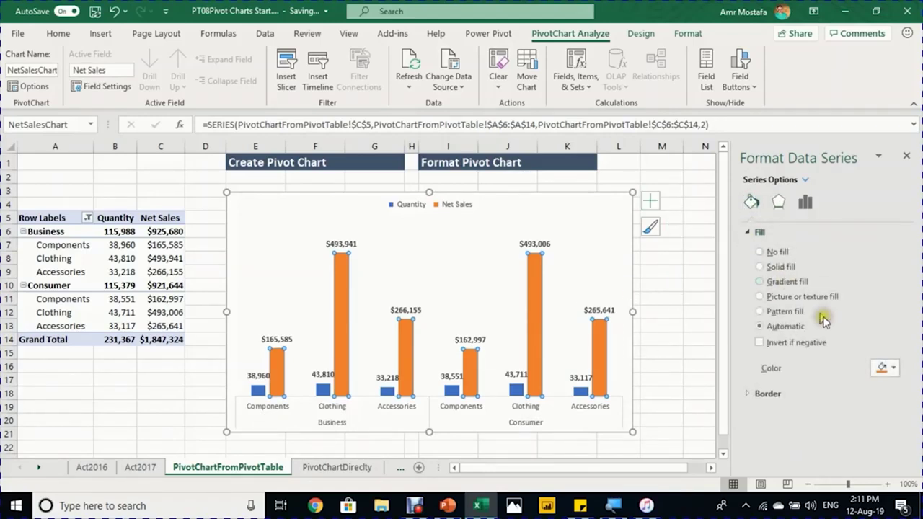
{"action": "left_click", "coordinate": [890, 368]}
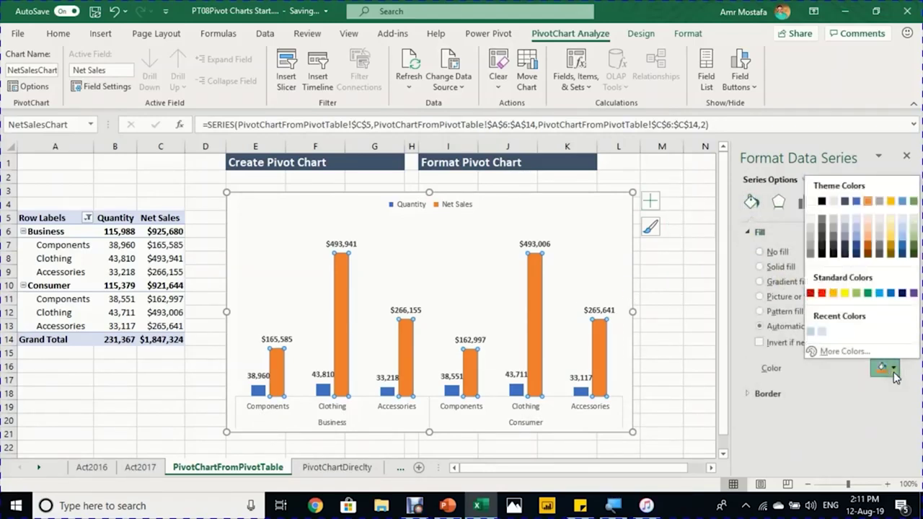
{"action": "left_click", "coordinate": [822, 334]}
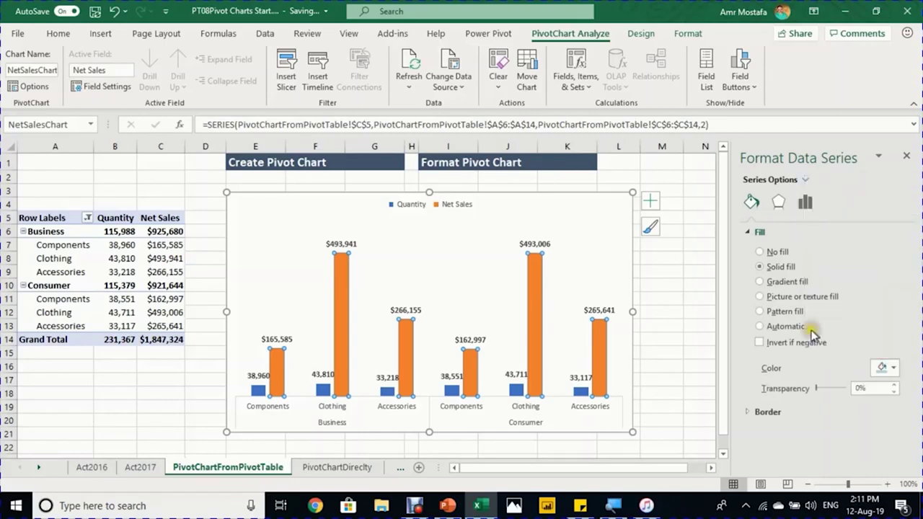
{"action": "left_click", "coordinate": [667, 283]}
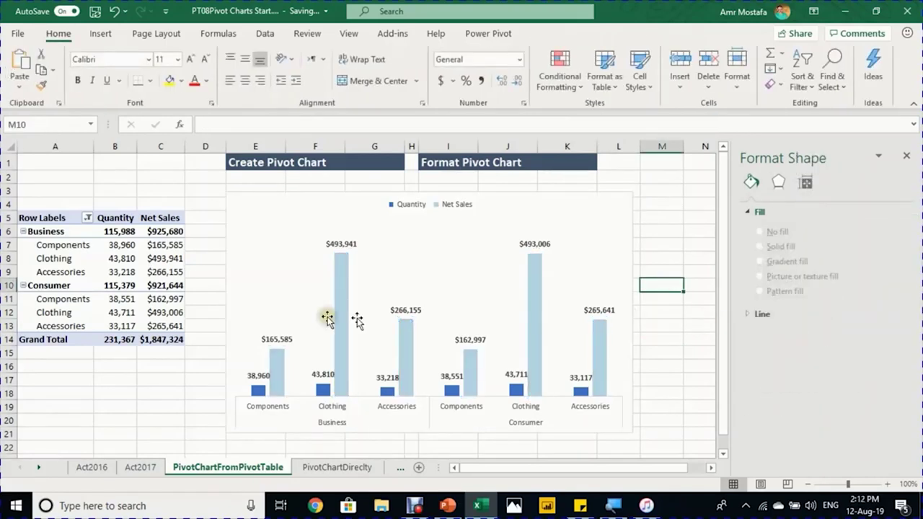
- Set the font color of the Quantity data labels to the blue theme color matching their columns
{"action": "left_click", "coordinate": [391, 384]}
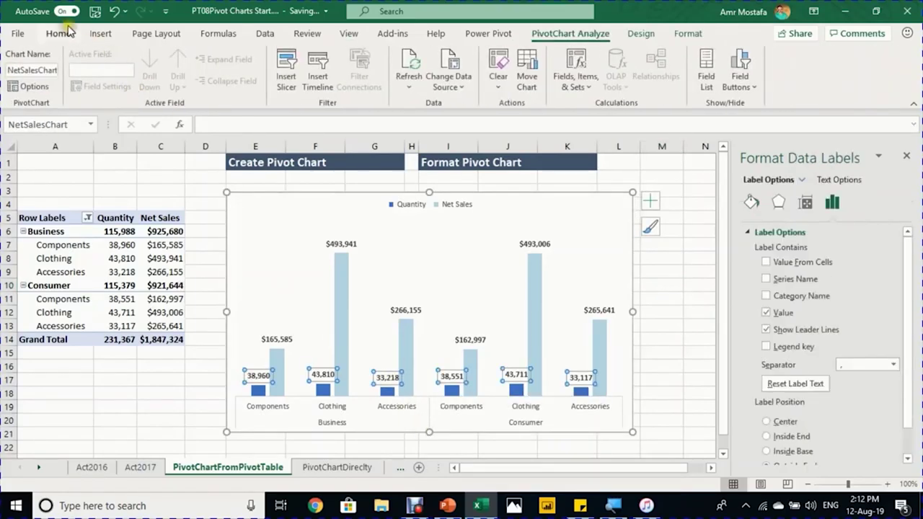
{"action": "left_click", "coordinate": [64, 34]}
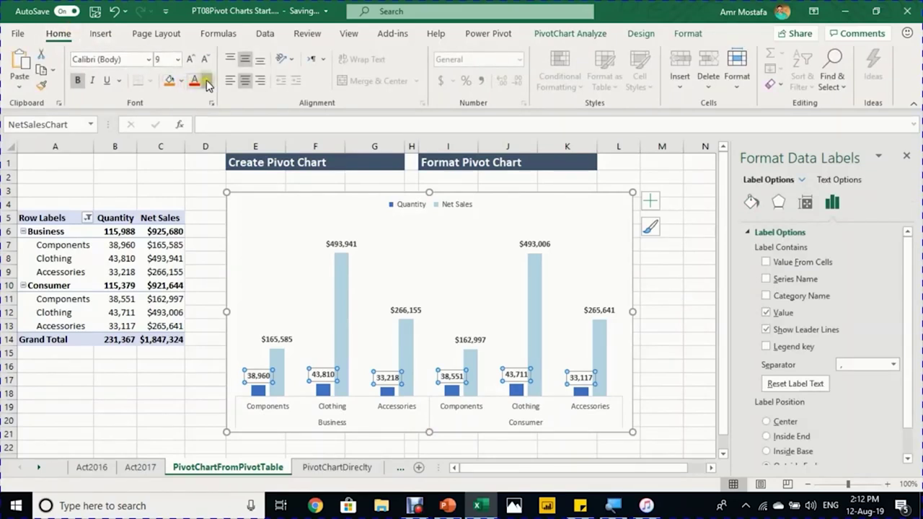
{"action": "left_click", "coordinate": [207, 82]}
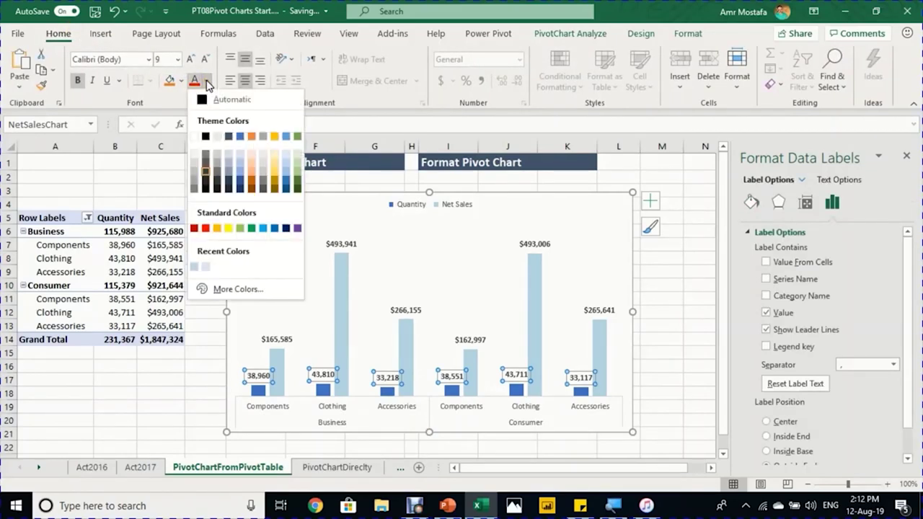
{"action": "left_click", "coordinate": [243, 139]}
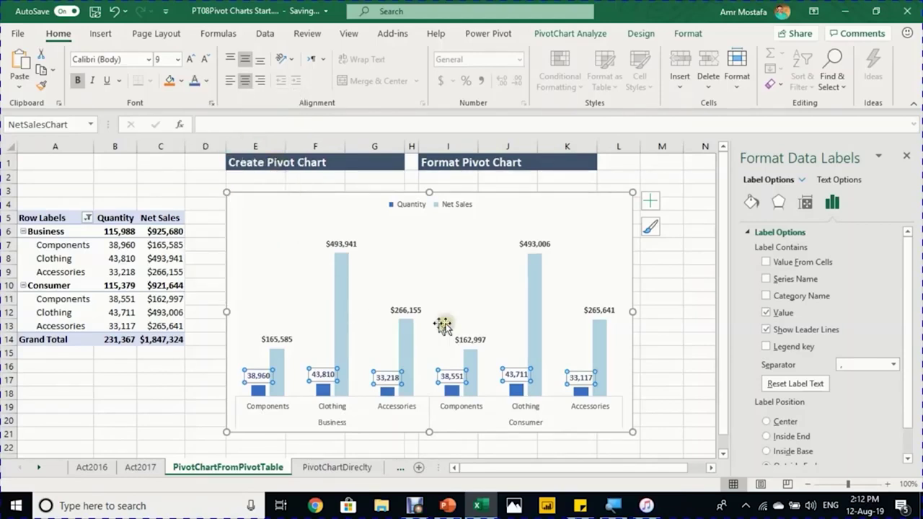
{"action": "left_click", "coordinate": [638, 379]}
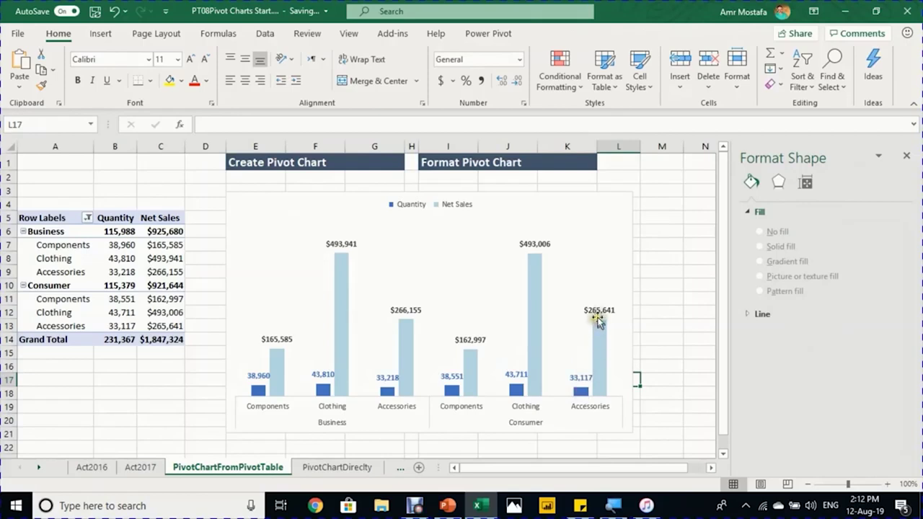
- Bold the category labels of the horizontal axis and the legend text
{"action": "left_click", "coordinate": [524, 408]}
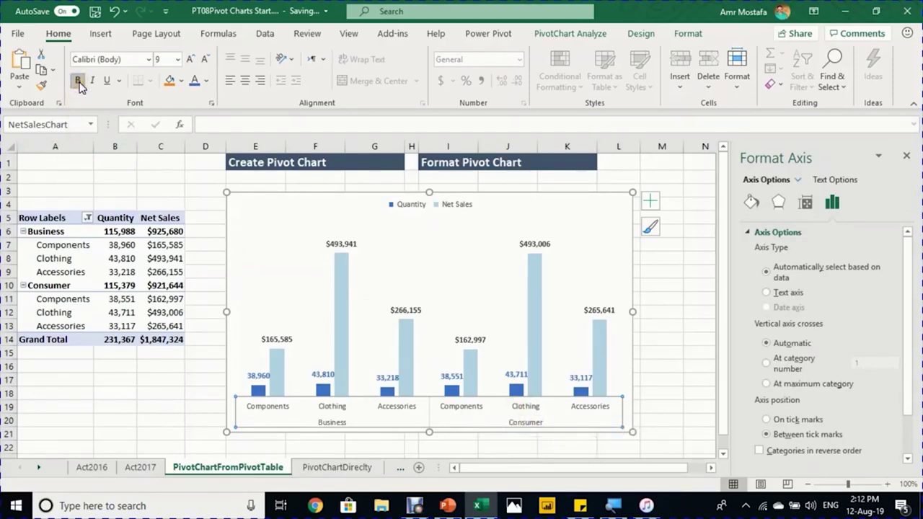
{"action": "left_click", "coordinate": [677, 300]}
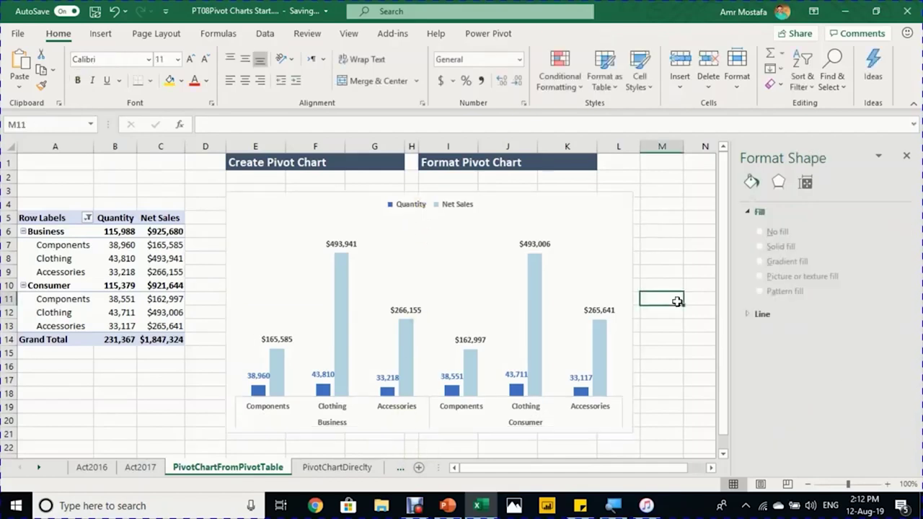